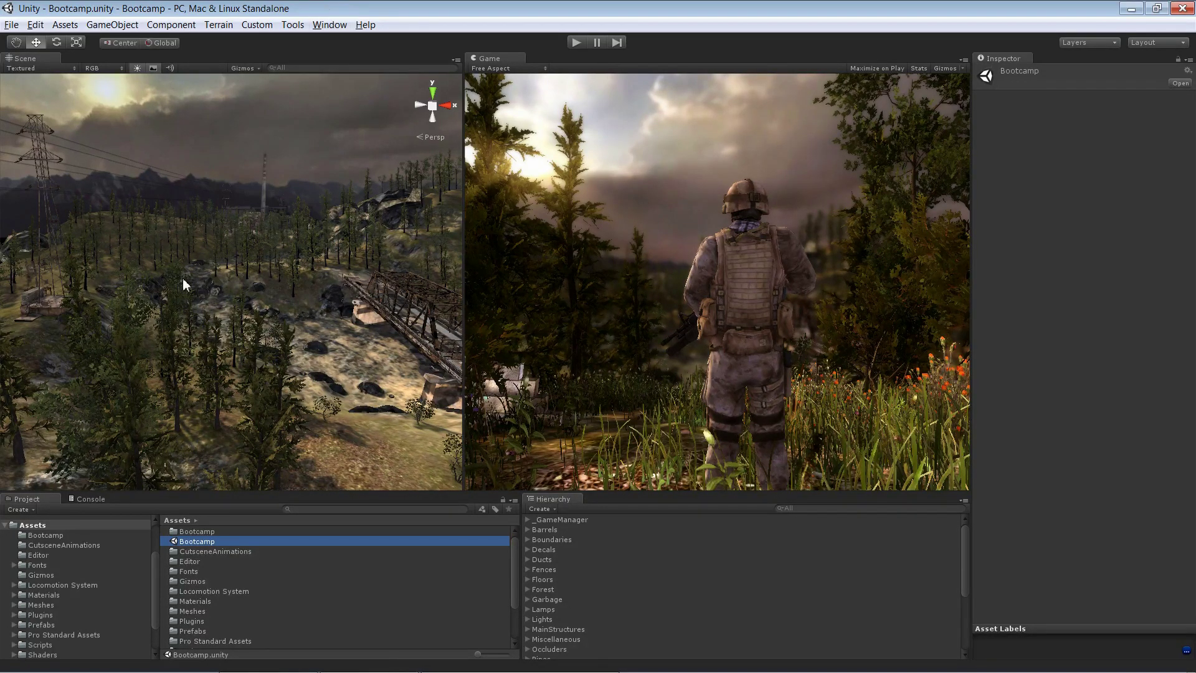
key(alt)
alt+drag(169, 290, 272, 308)
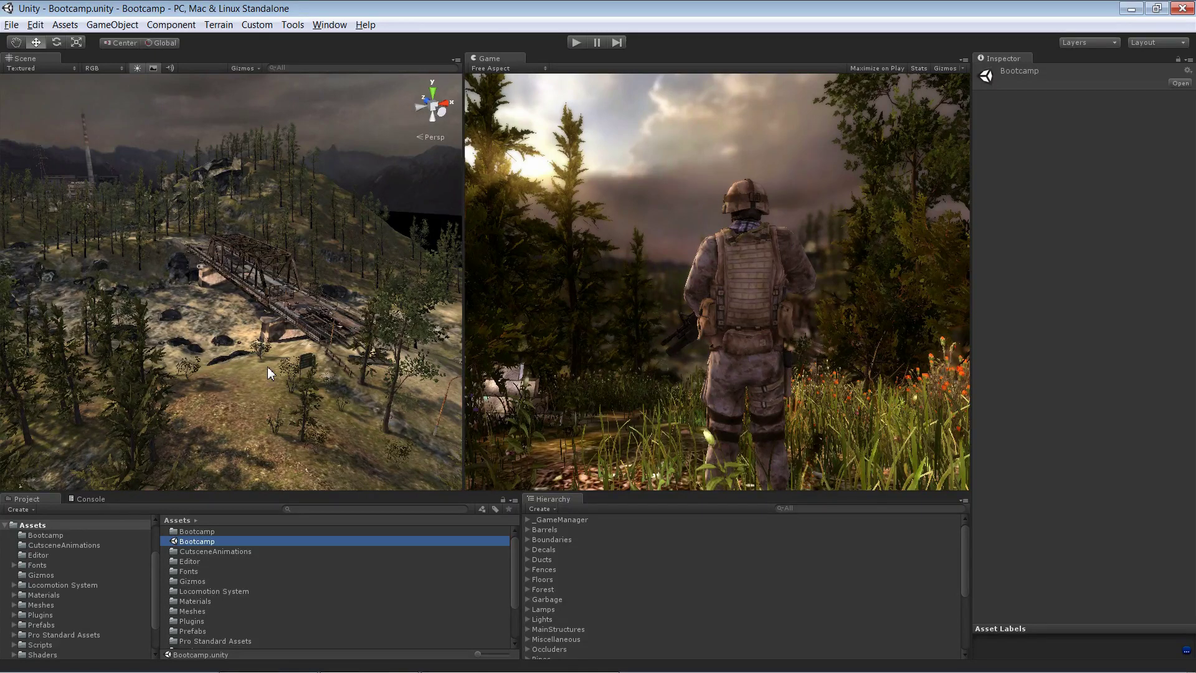
key(alt)
key(q)
key(w)
Step: Open the Scene Camera Tool window and place it clear of the object list
click(330, 24)
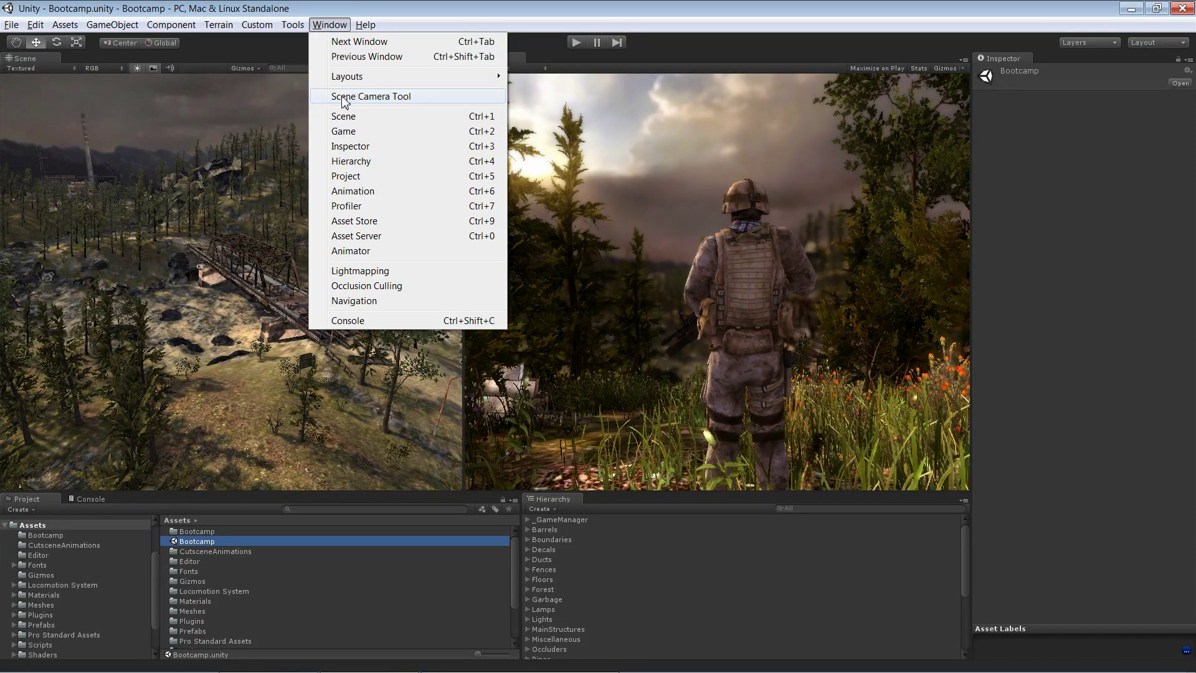
click(416, 99)
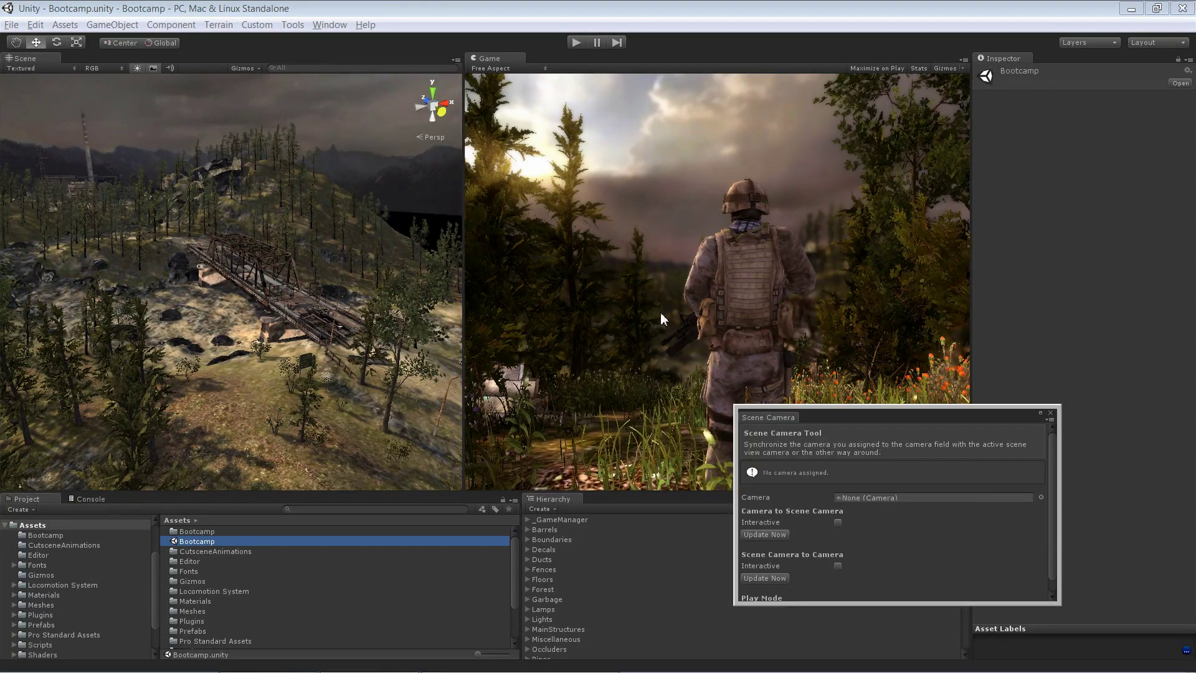
drag(862, 416, 920, 425)
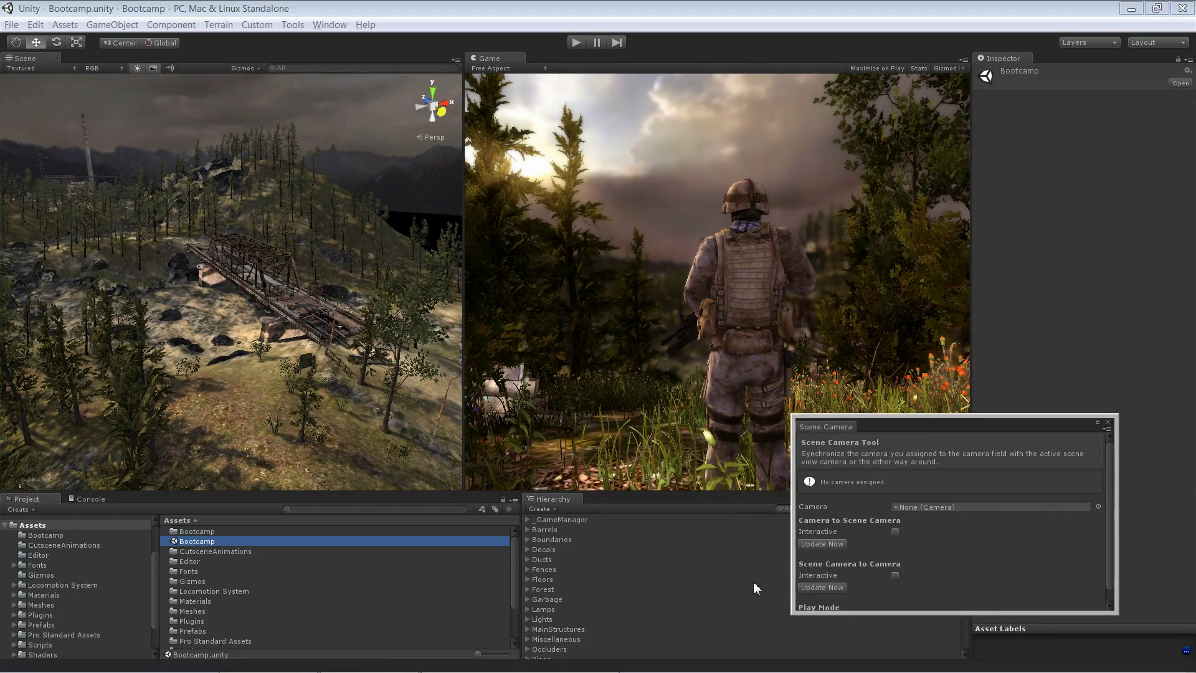
Step: Assign the Soldier Camera from the Soldier_Locomotion group as the Scene Camera Tool's camera
scroll(648, 574, down, 4)
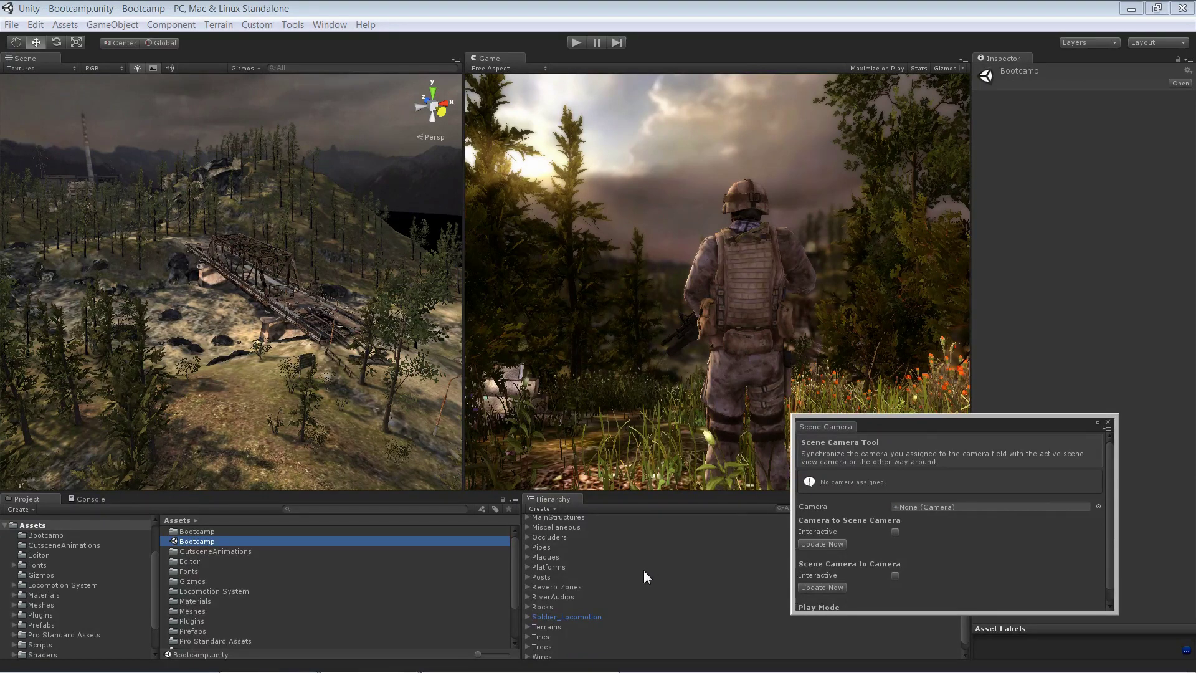
scroll(645, 570, down, 1)
click(528, 606)
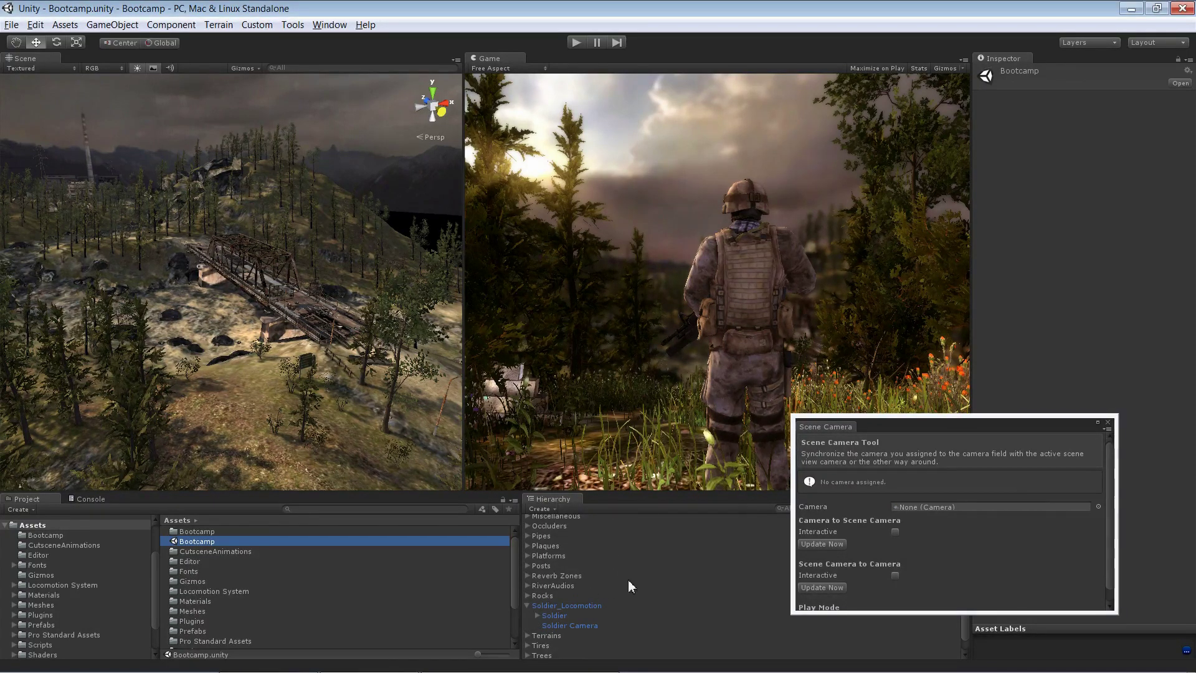
click(552, 626)
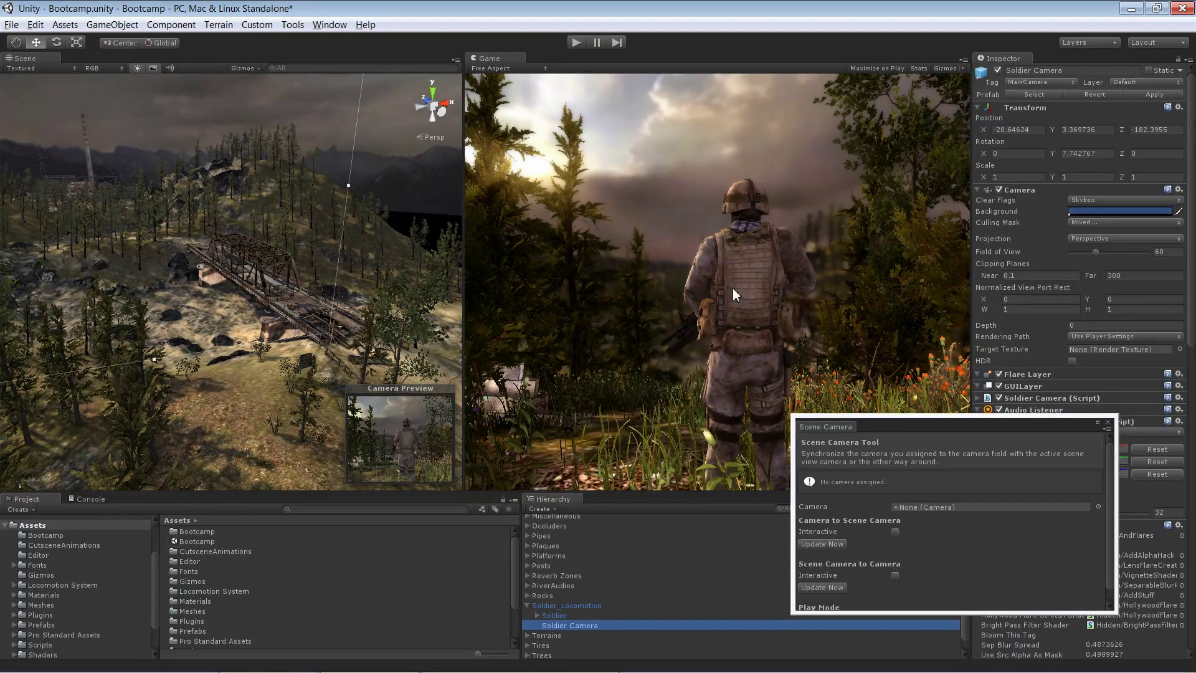
drag(601, 626, 934, 507)
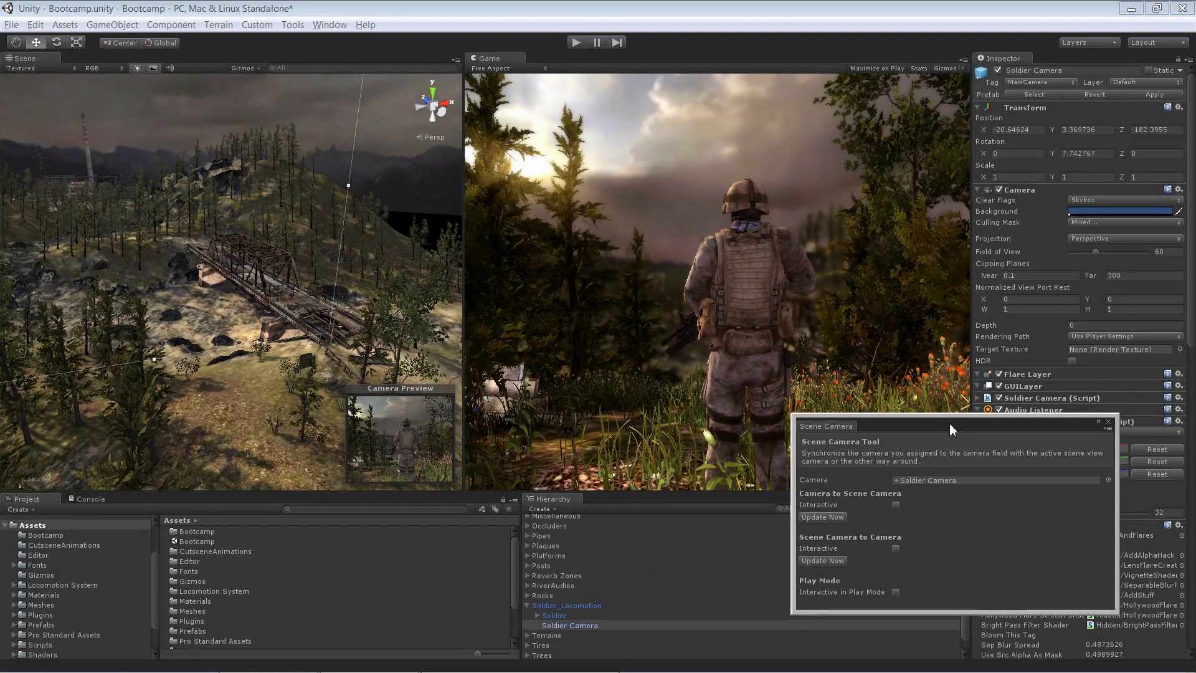
drag(953, 424, 1000, 366)
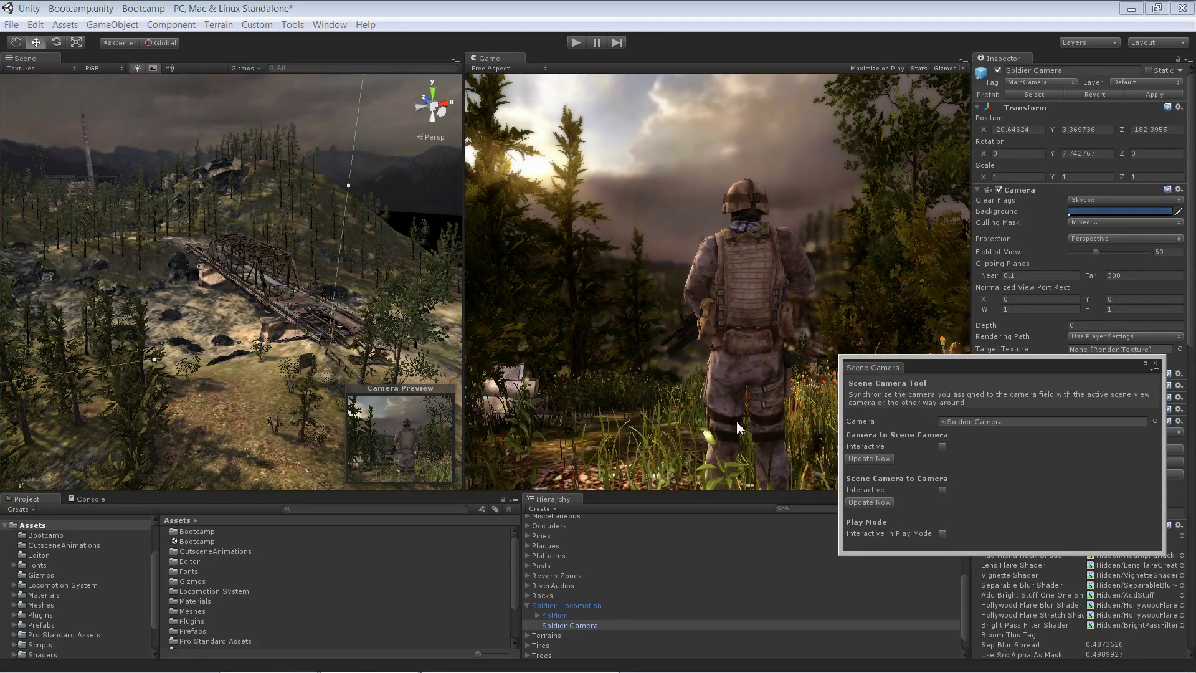
Step: Match the scene view to the Soldier Camera once, and enable interactive Camera to Scene Camera synchronization
click(869, 502)
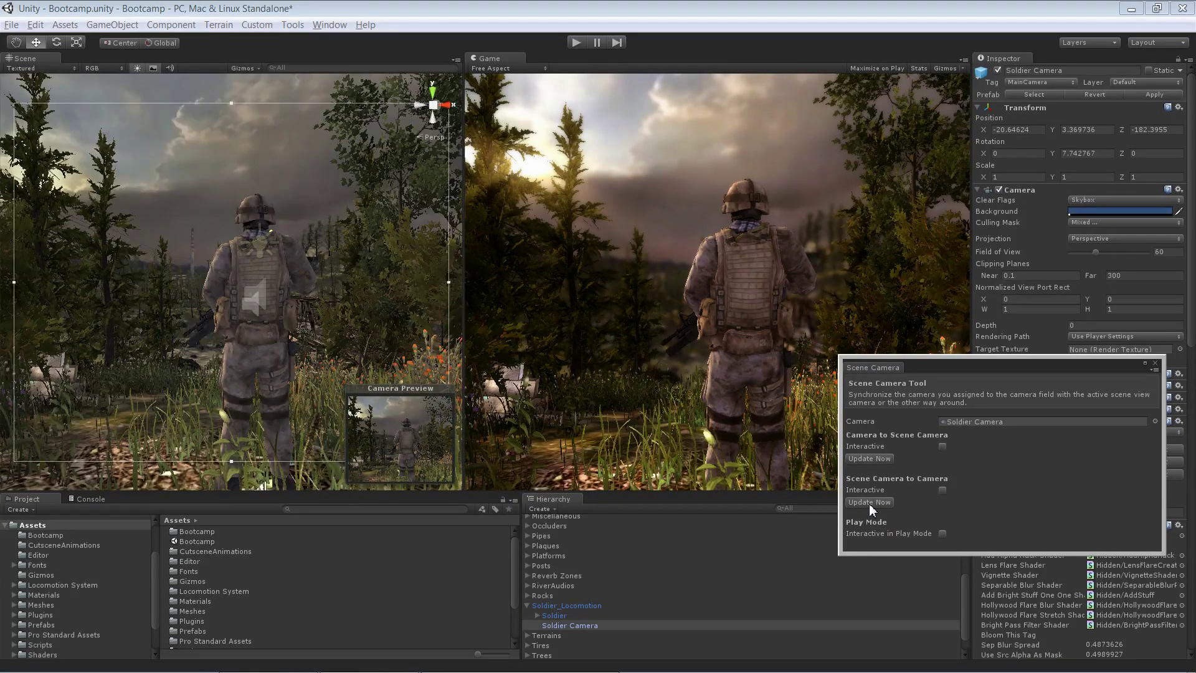
click(942, 446)
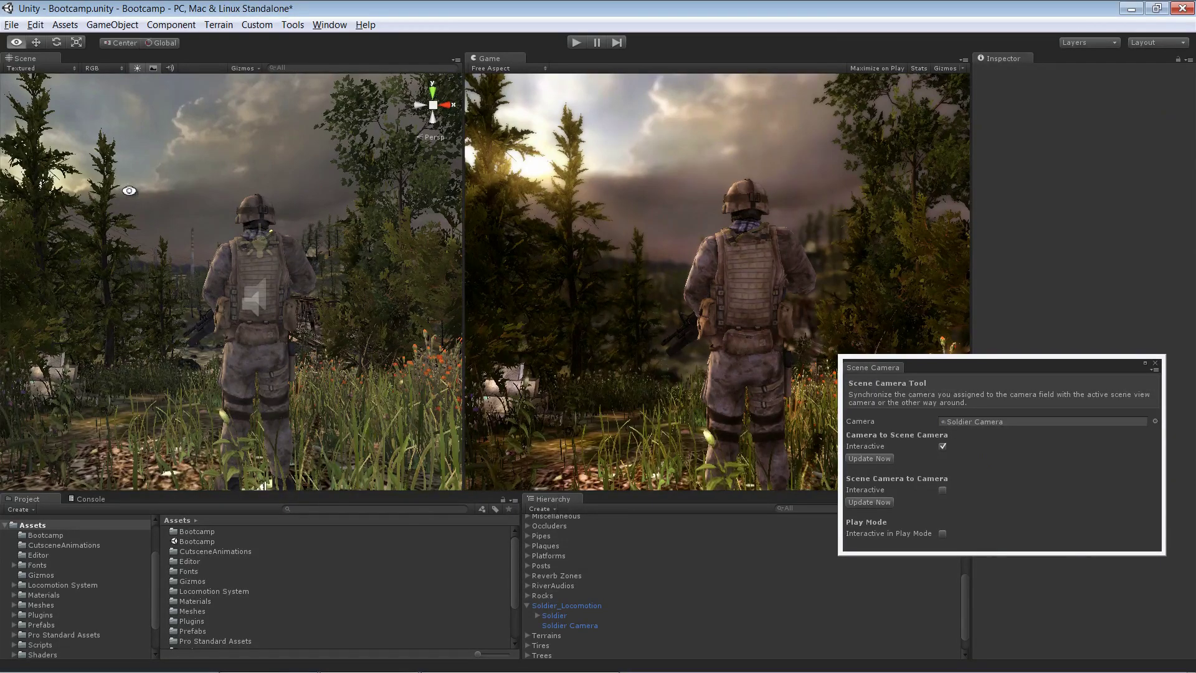
Step: Reframe the Soldier Camera by navigating the scene view around the soldier, ending behind him at about X -20.1, Y 4.14, Z -182.3
alt+drag(133, 187, 207, 195)
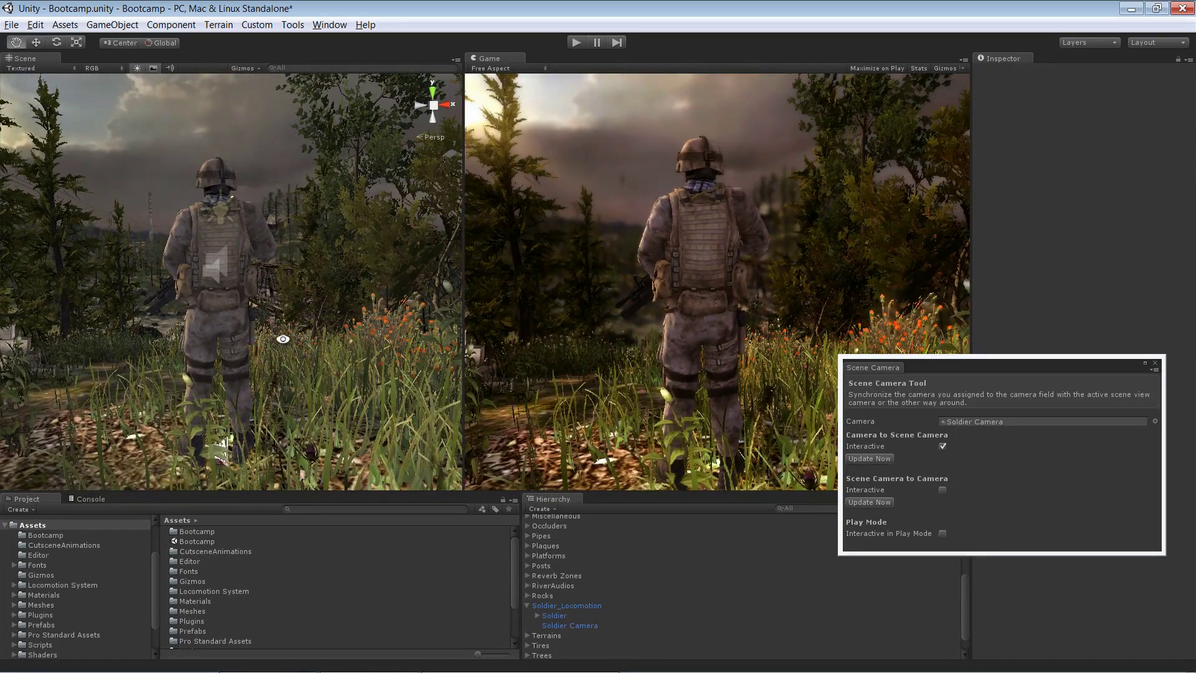
click(298, 263)
key(f)
alt+drag(323, 267, 269, 184)
click(215, 107)
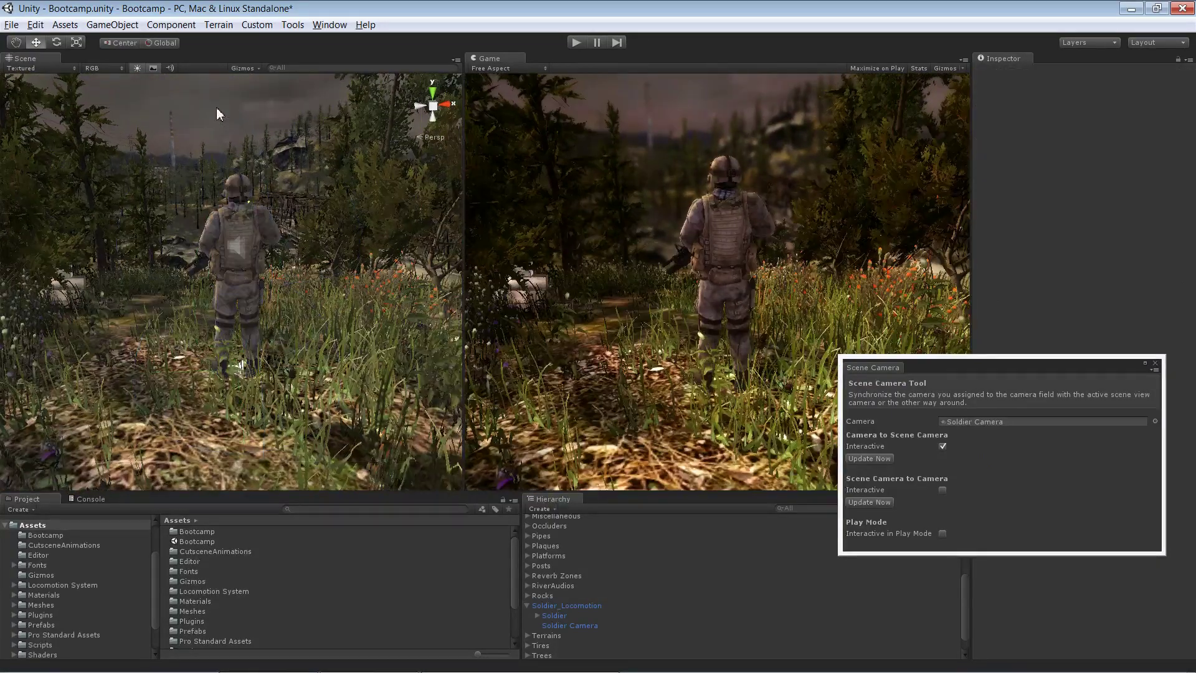
alt+right_drag(248, 137, 261, 225)
drag(261, 226, 274, 266)
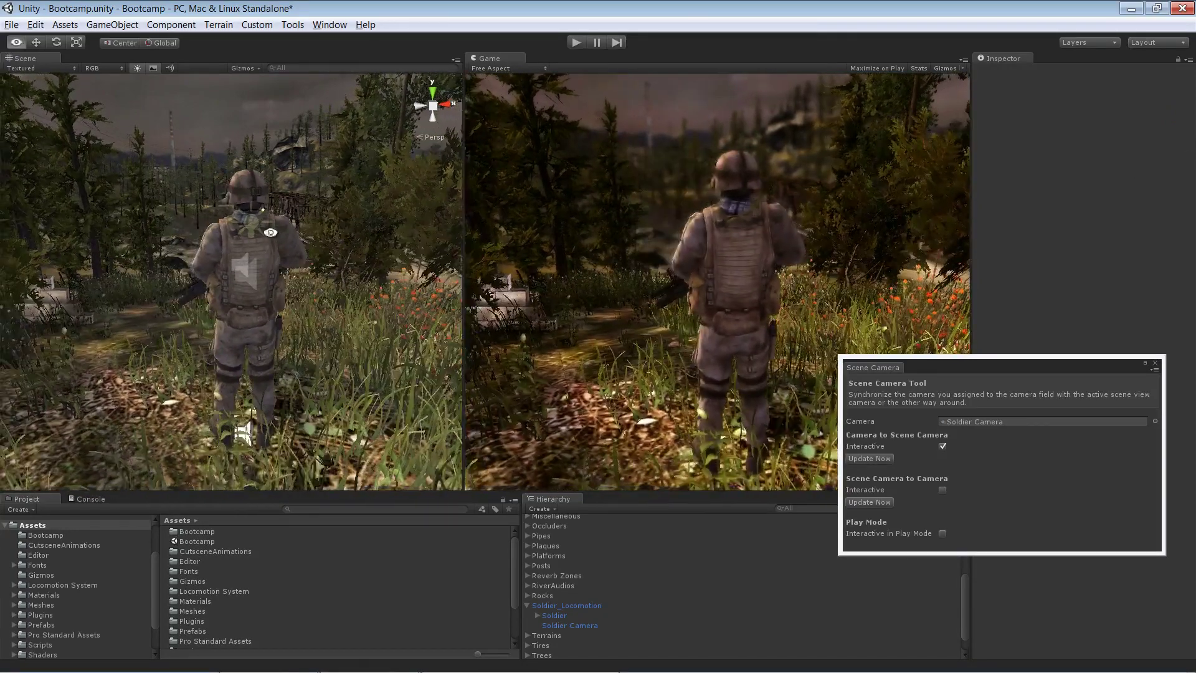
alt+drag(268, 225, 282, 187)
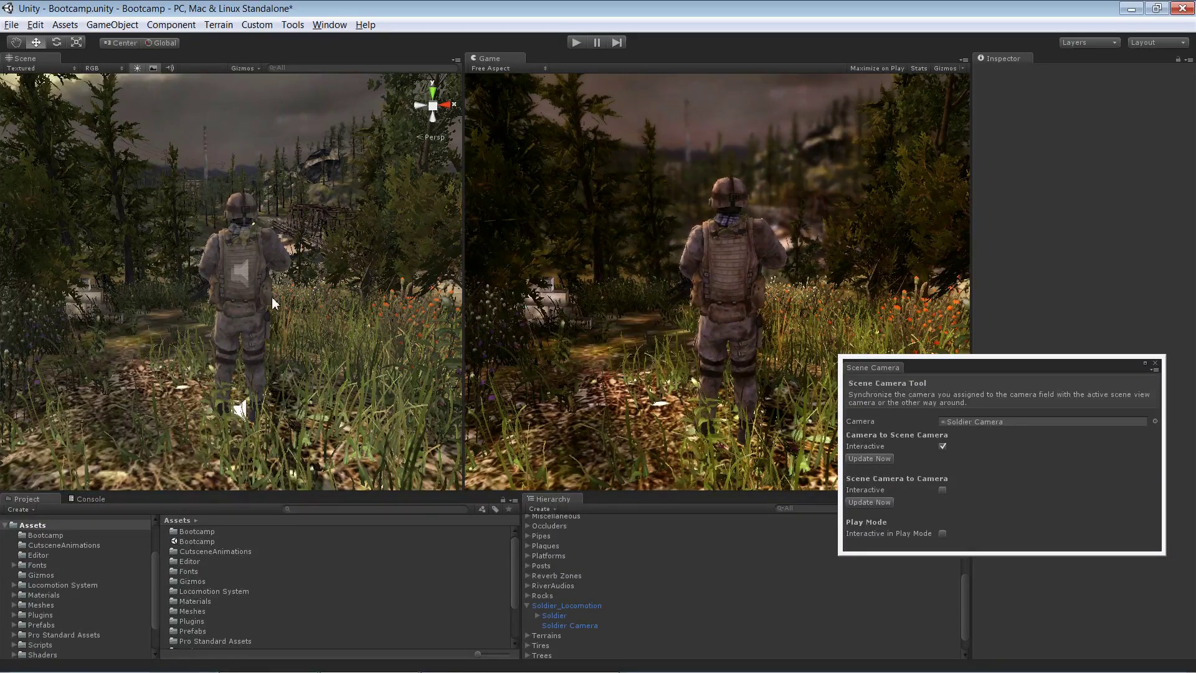
alt+drag(155, 265, 273, 270)
alt+middle_drag(281, 241, 305, 278)
alt+right_drag(306, 252, 306, 287)
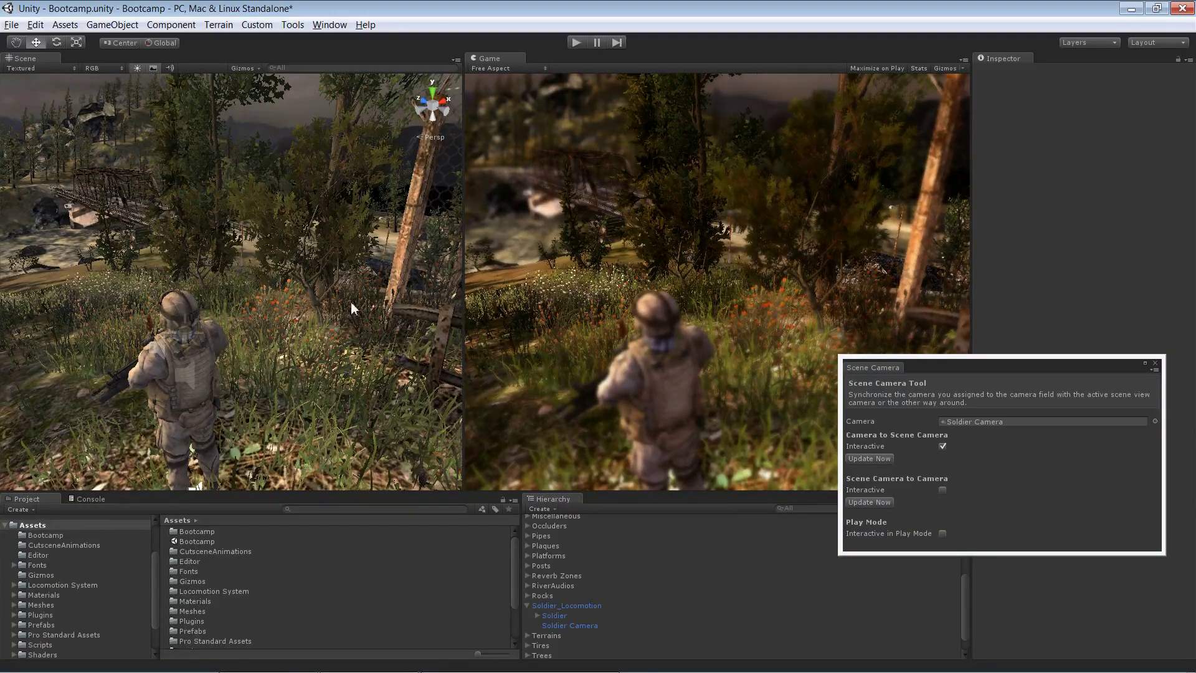
middle_drag(175, 328, 266, 223)
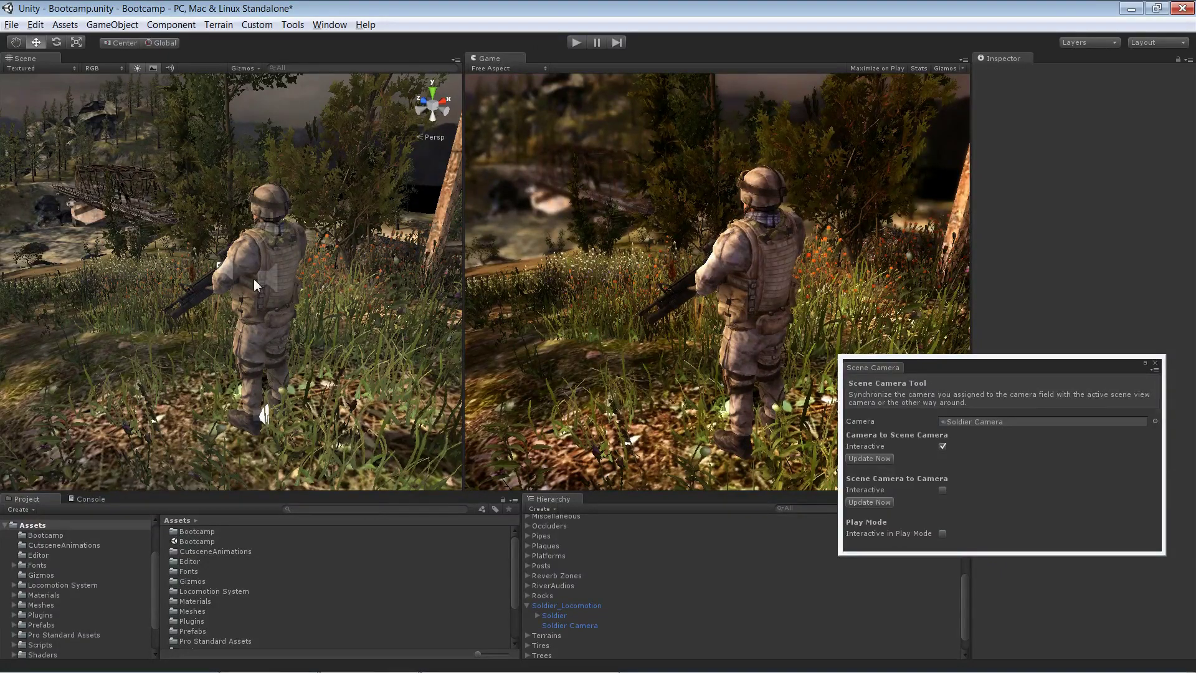
alt+drag(245, 310, 218, 309)
mouse_move(280, 334)
middle_down()
mouse_move(291, 294)
mouse_move(291, 326)
middle_up()
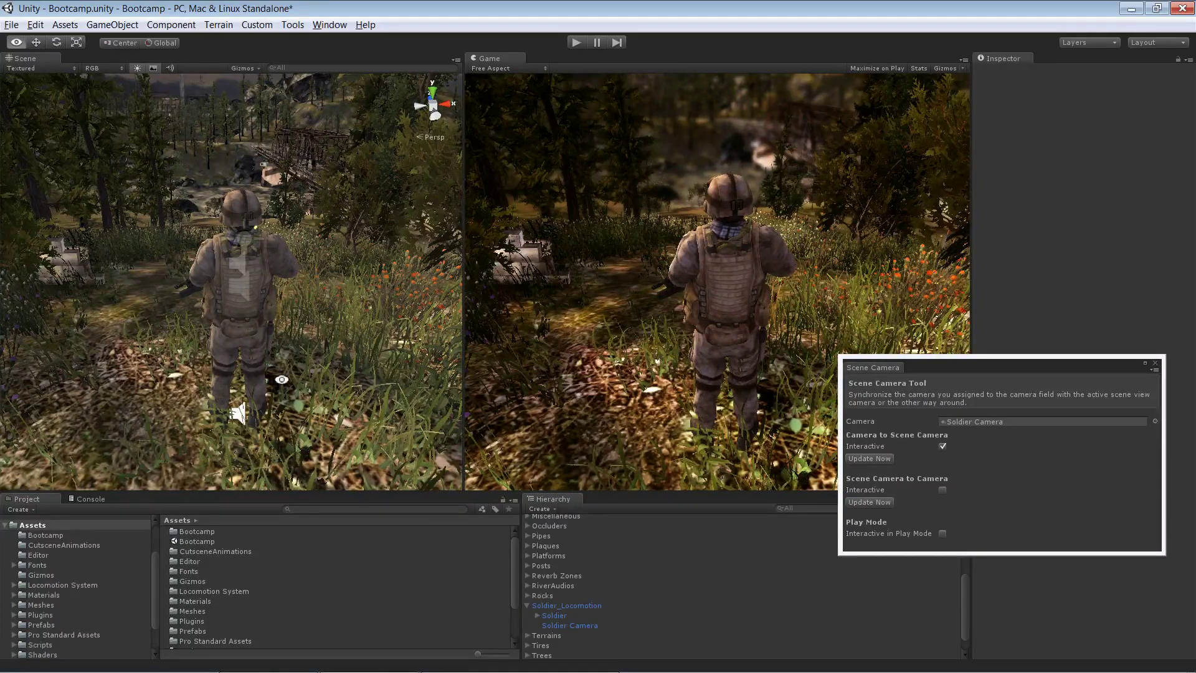
alt+drag(278, 310, 180, 326)
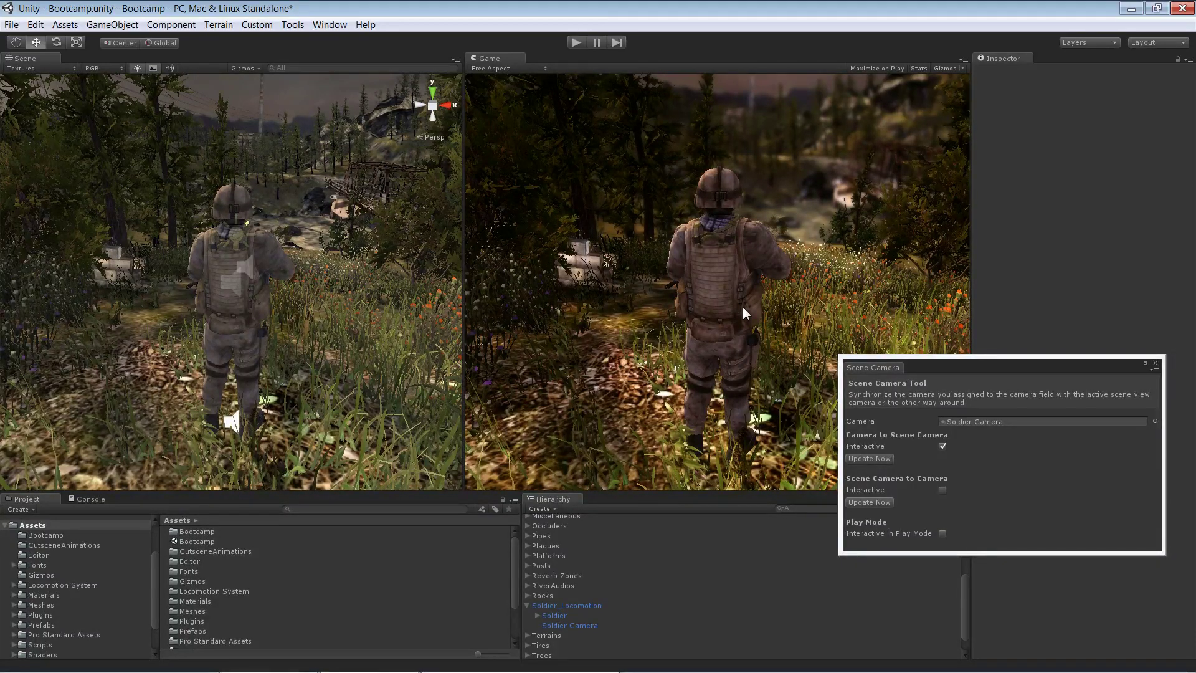
Step: Duplicate the Soldier Camera, take the copy out of the Soldier_Locomotion group to the top level, and collapse the group
mouse_move(945, 367)
mouse_down()
mouse_move(940, 385)
mouse_move(938, 364)
mouse_up()
click(588, 625)
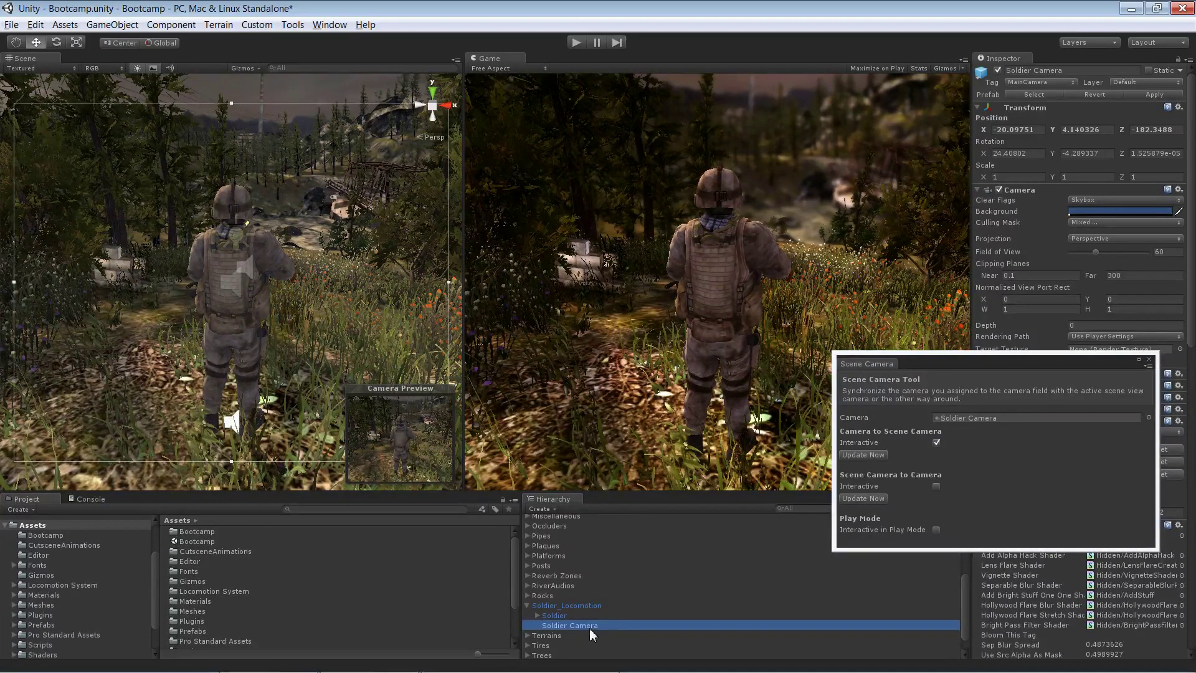
key(ctrl+d)
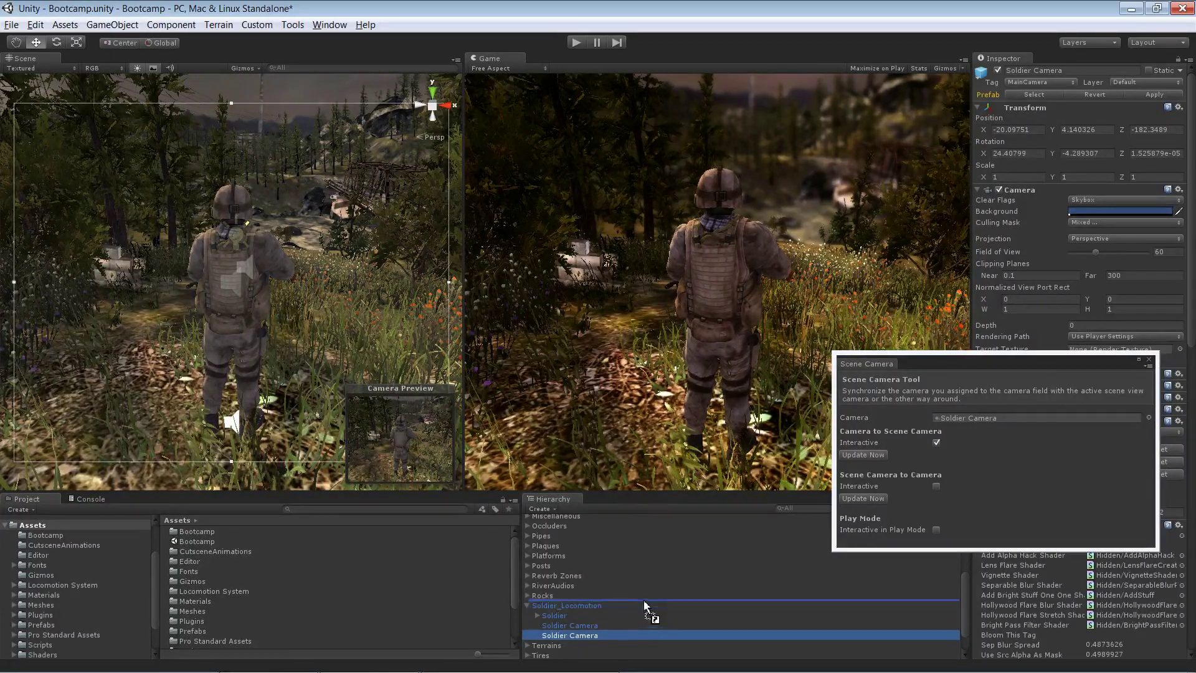
mouse_move(645, 604)
mouse_down()
mouse_move(666, 594)
mouse_move(638, 608)
mouse_up()
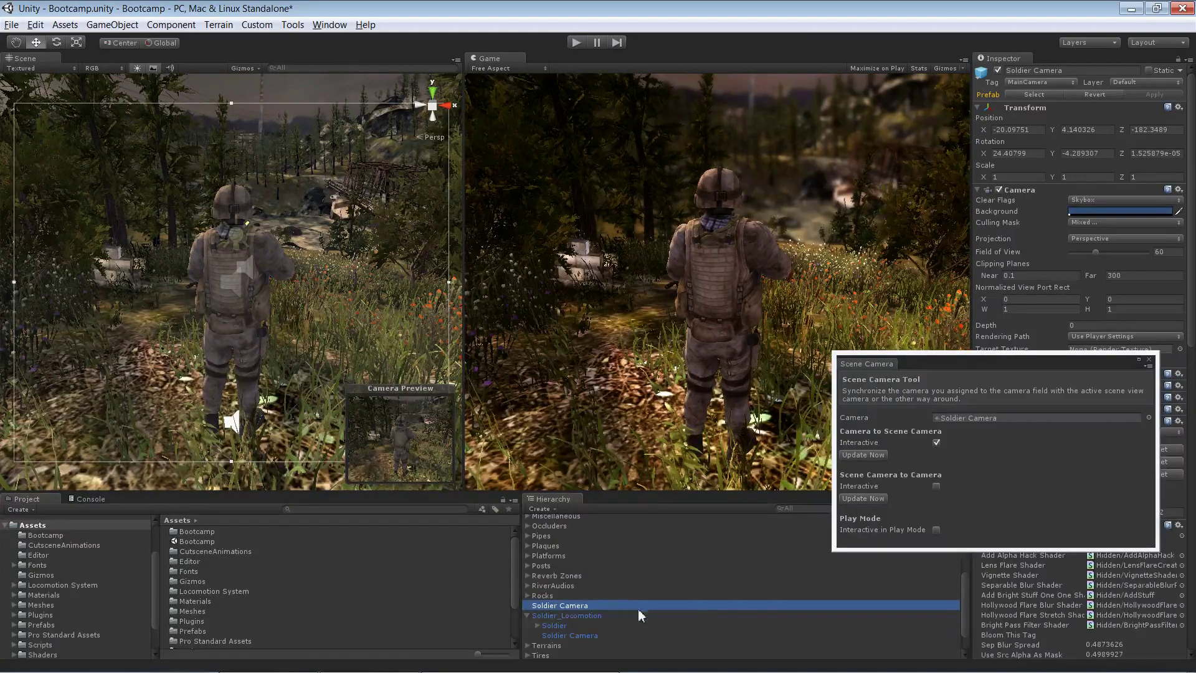
click(527, 615)
Step: Rename the duplicated top-level Soldier Camera to "Game Level Camera"
click(573, 598)
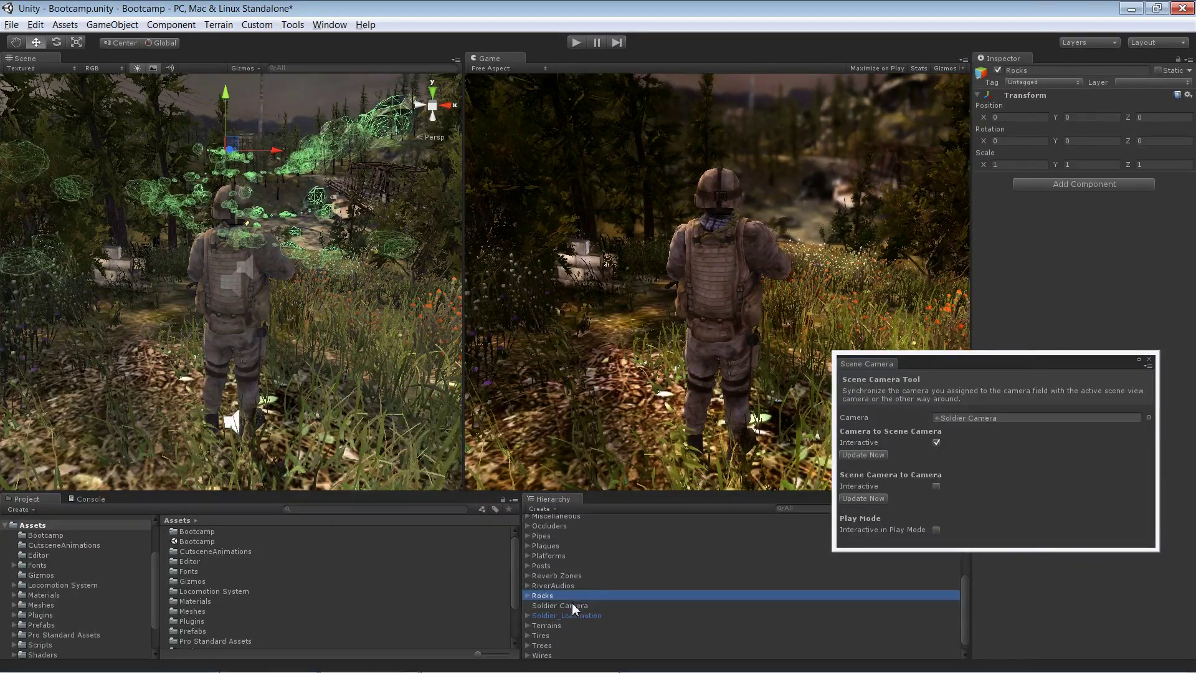
click(572, 604)
click(556, 607)
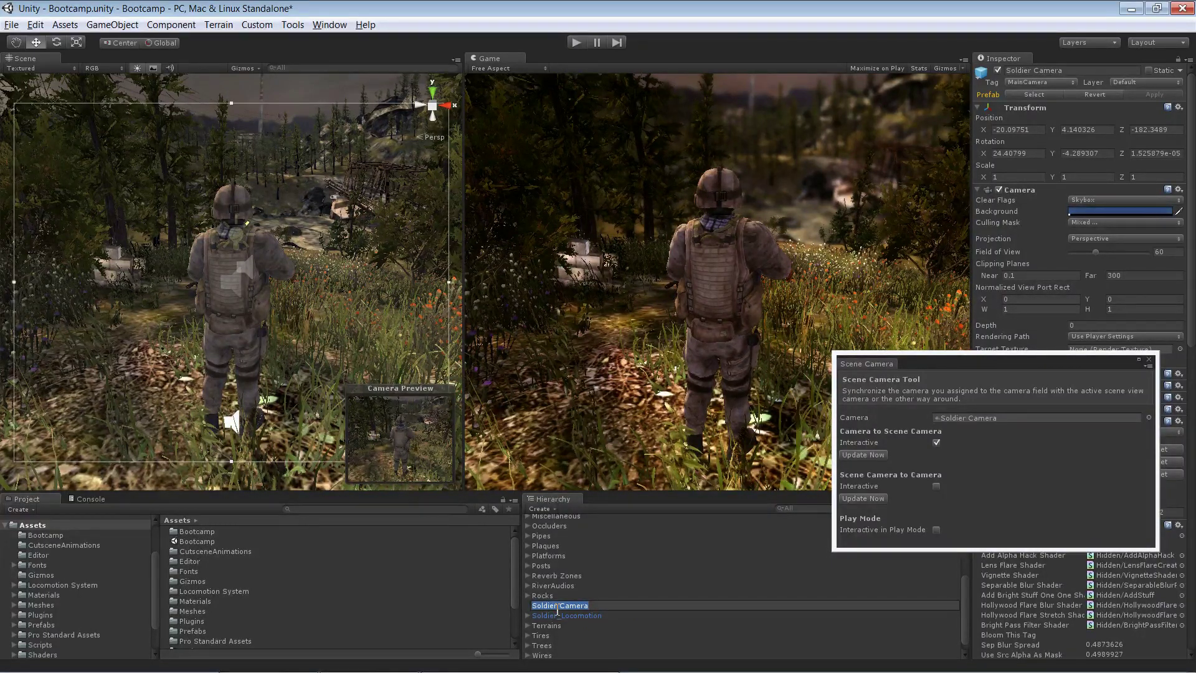
text(Scene)
key(BackSpace)
key(BackSpace)
key(BackSpace)
key(BackSpace)
key(BackSpace)
text(Game Level Camera)
key(Return)
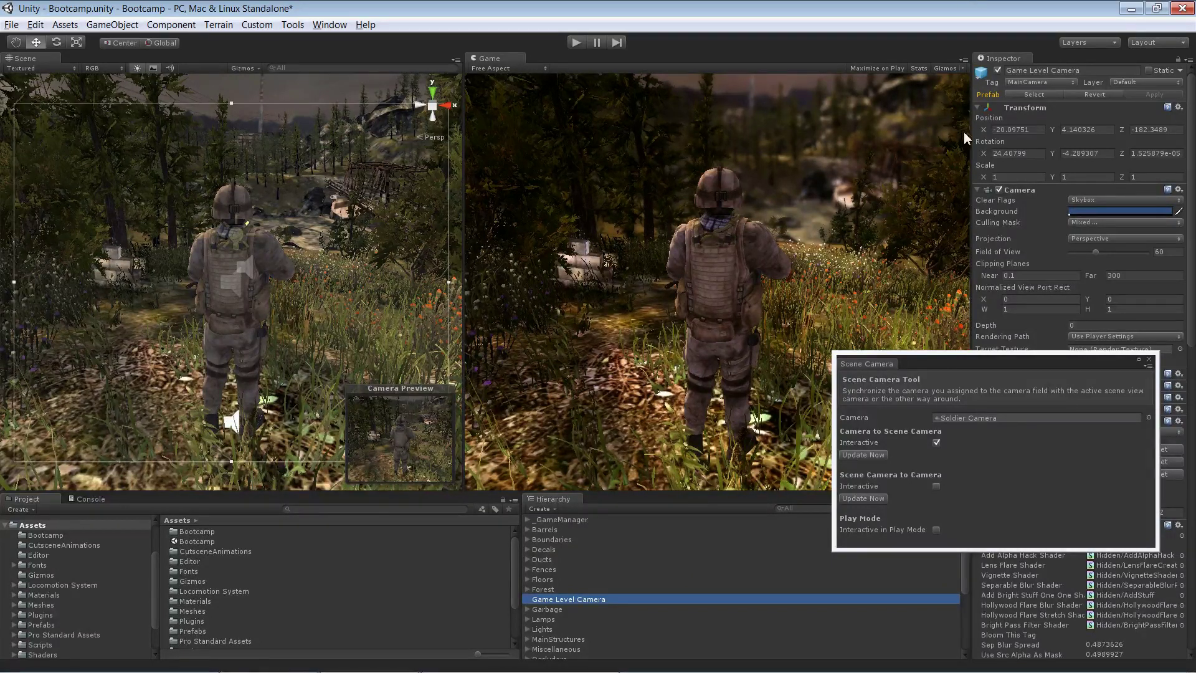
Step: Widen the Inspector slightly and assign the Game Level Camera as the Scene Camera Tool's camera
drag(967, 132, 946, 134)
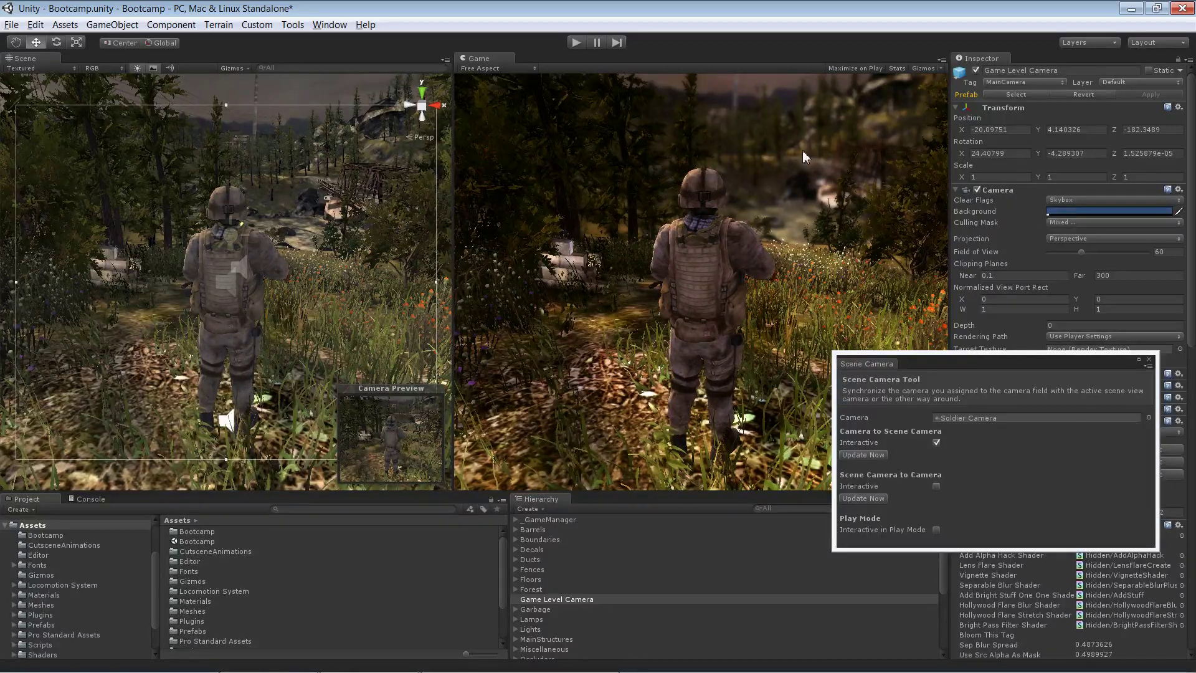
drag(972, 358, 897, 390)
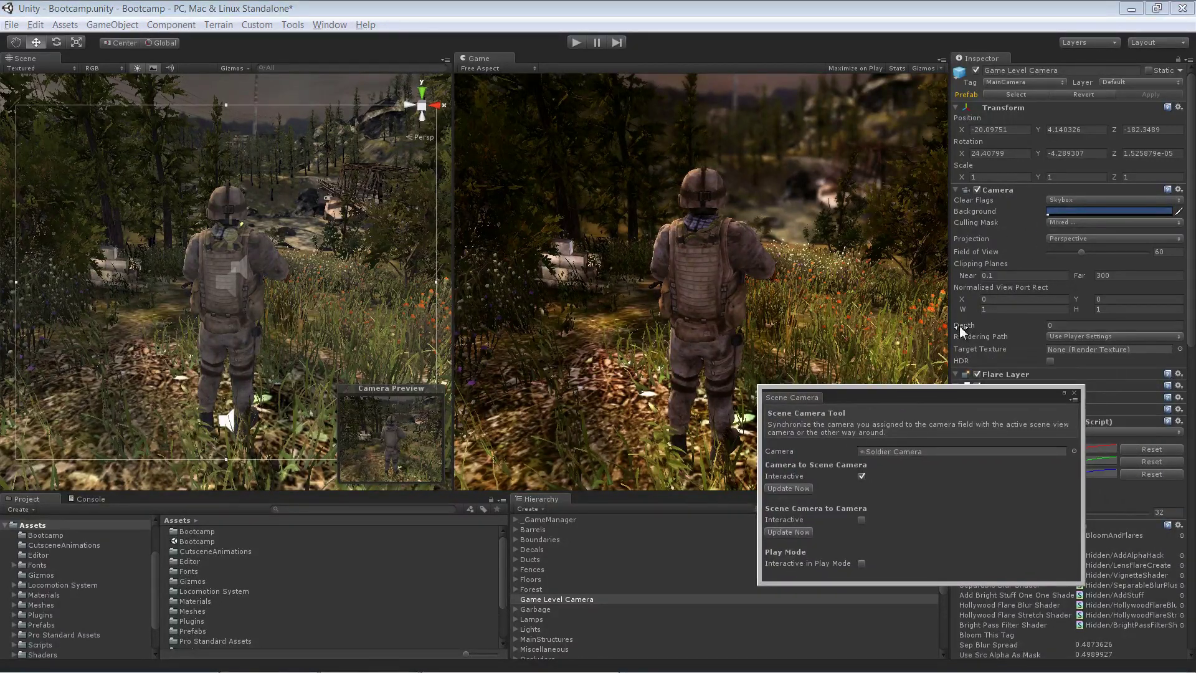
click(563, 599)
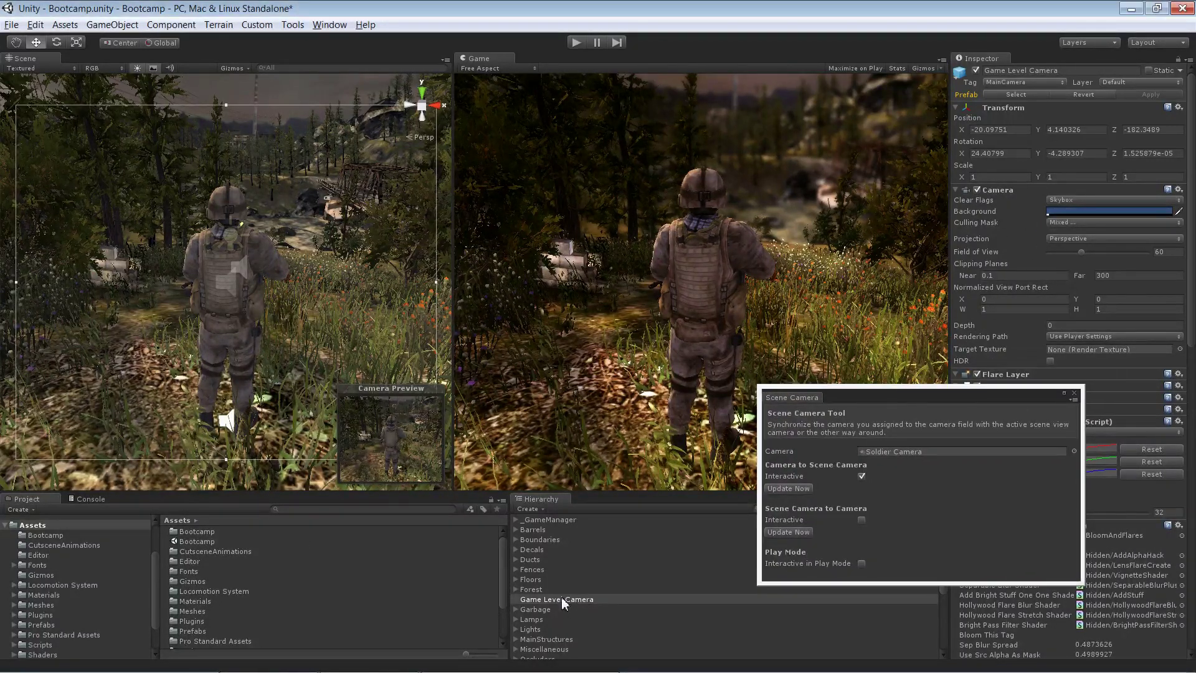
drag(562, 599, 874, 456)
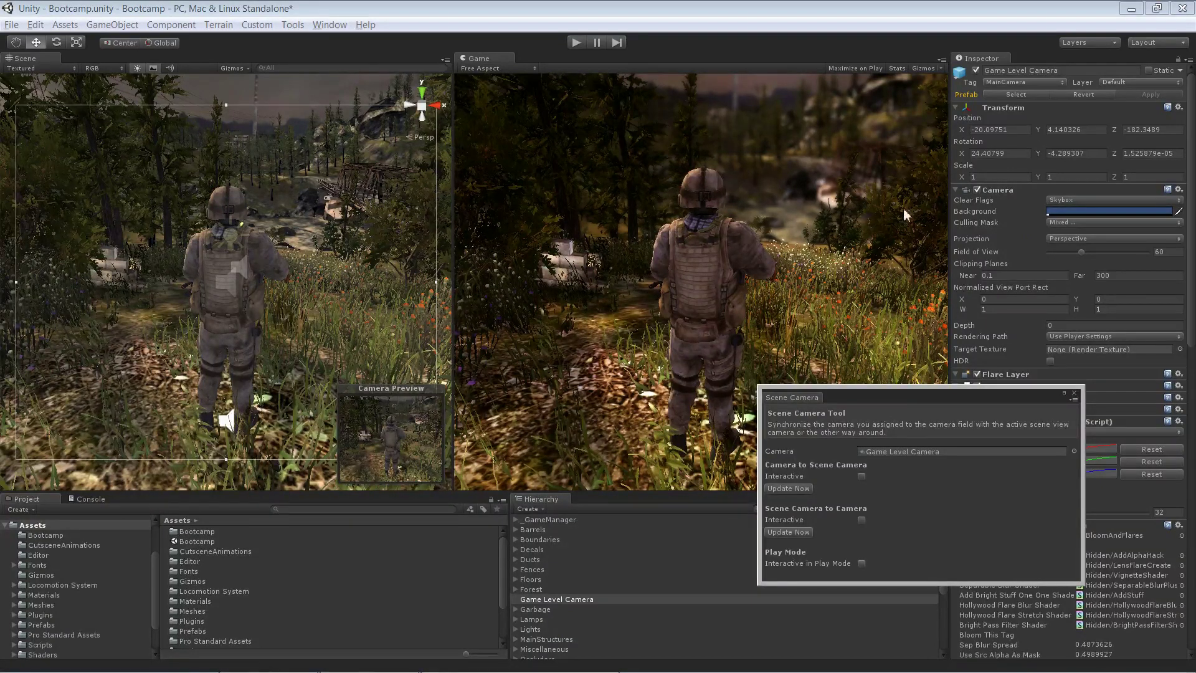
Step: Set the Game Level Camera's depth to 100
drag(887, 396, 833, 442)
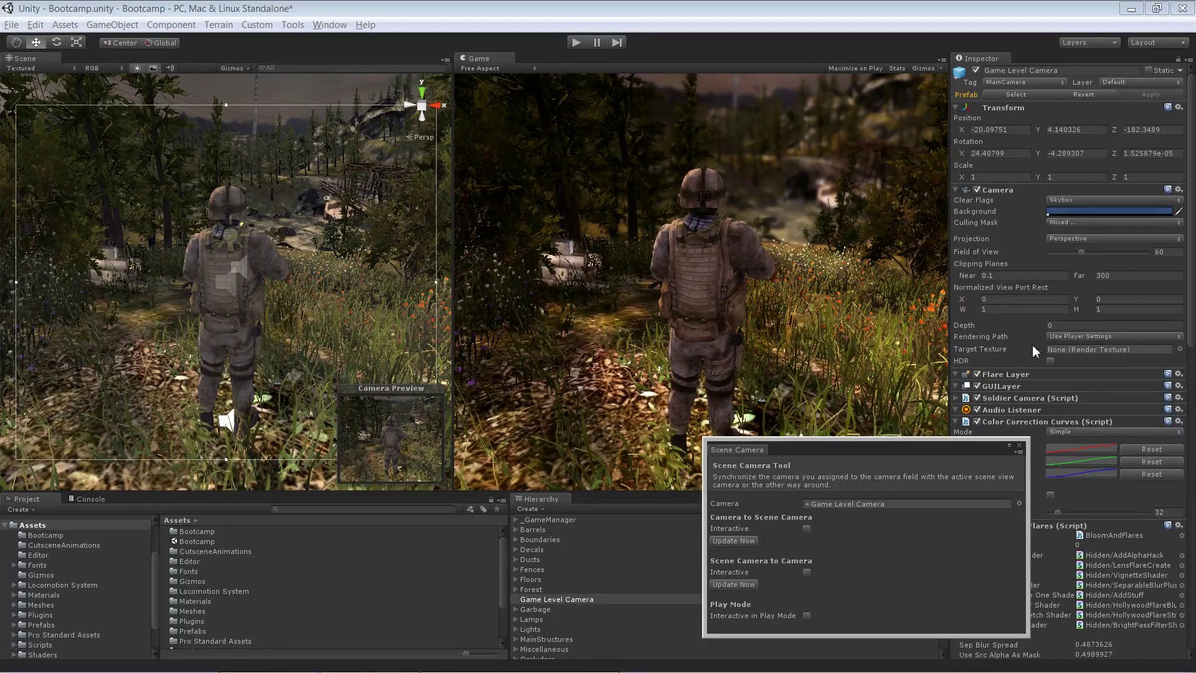
click(1065, 324)
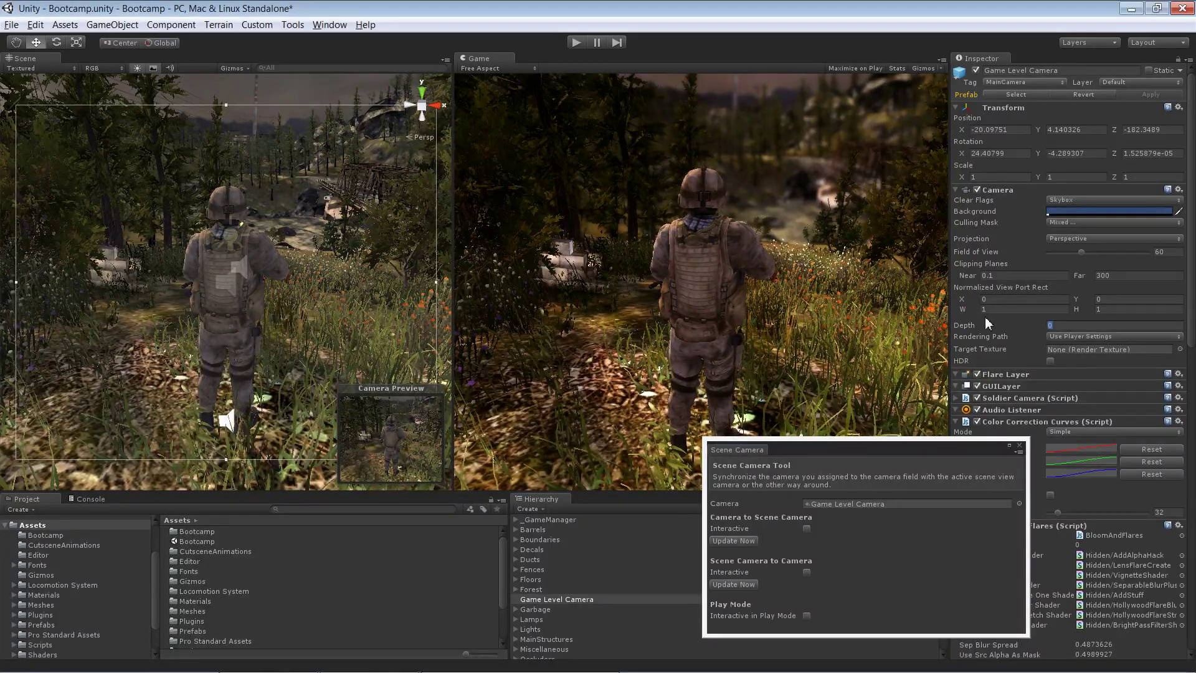
text(100)
Step: Enable interactive Camera to Scene Camera synchronization and fly the Game Level Camera up to about X -20.7, Y 10.3, Z -179.4
click(807, 528)
alt+drag(322, 311, 239, 314)
middle_drag(295, 196, 350, 369)
middle_drag(317, 163, 302, 362)
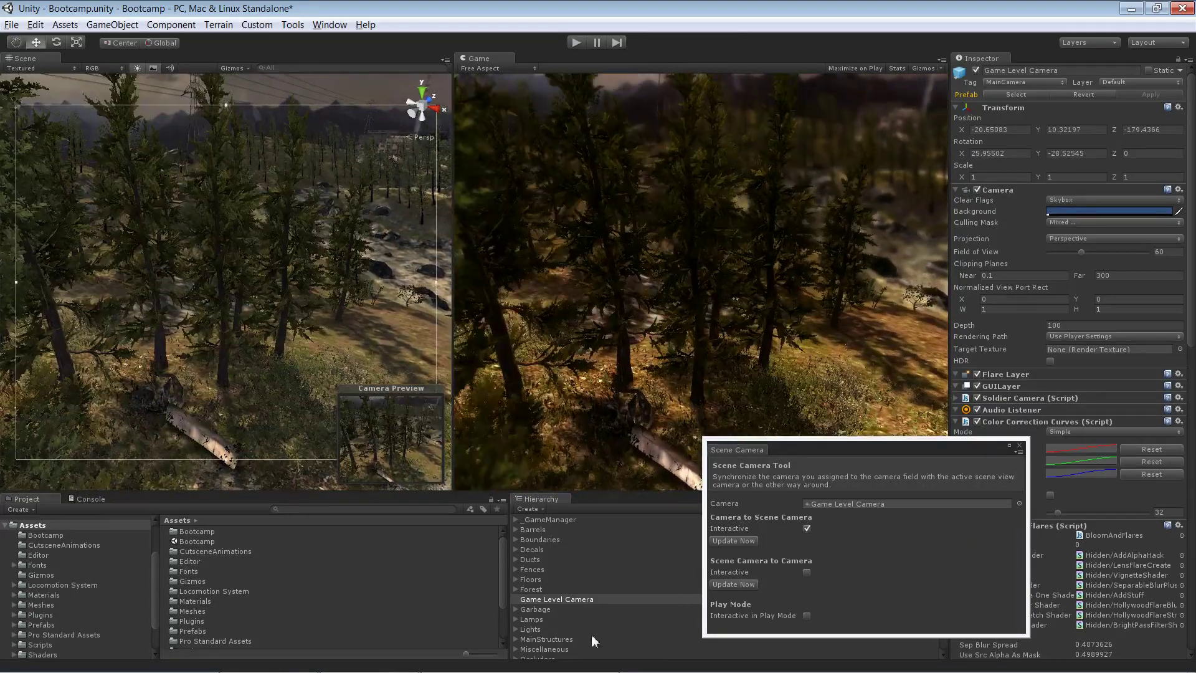
Step: Select the Soldier Camera inside Soldier_Locomotion to check its transform and preview, and collapse the group
scroll(588, 608, down, 4)
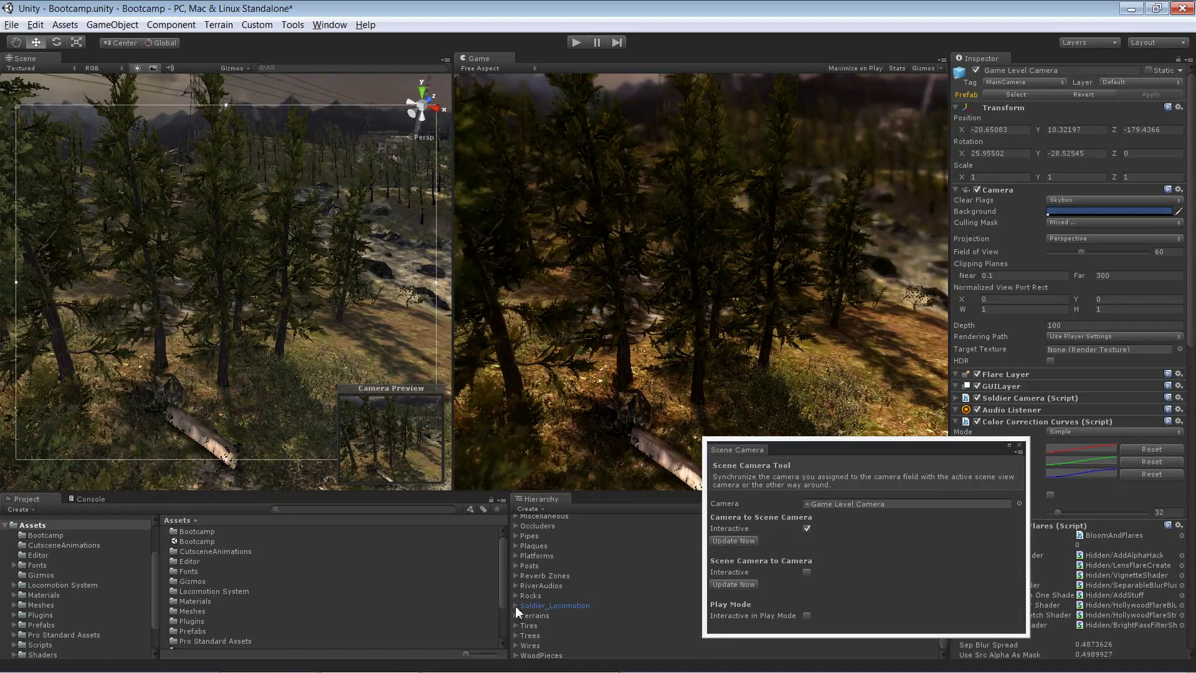
click(515, 606)
click(561, 625)
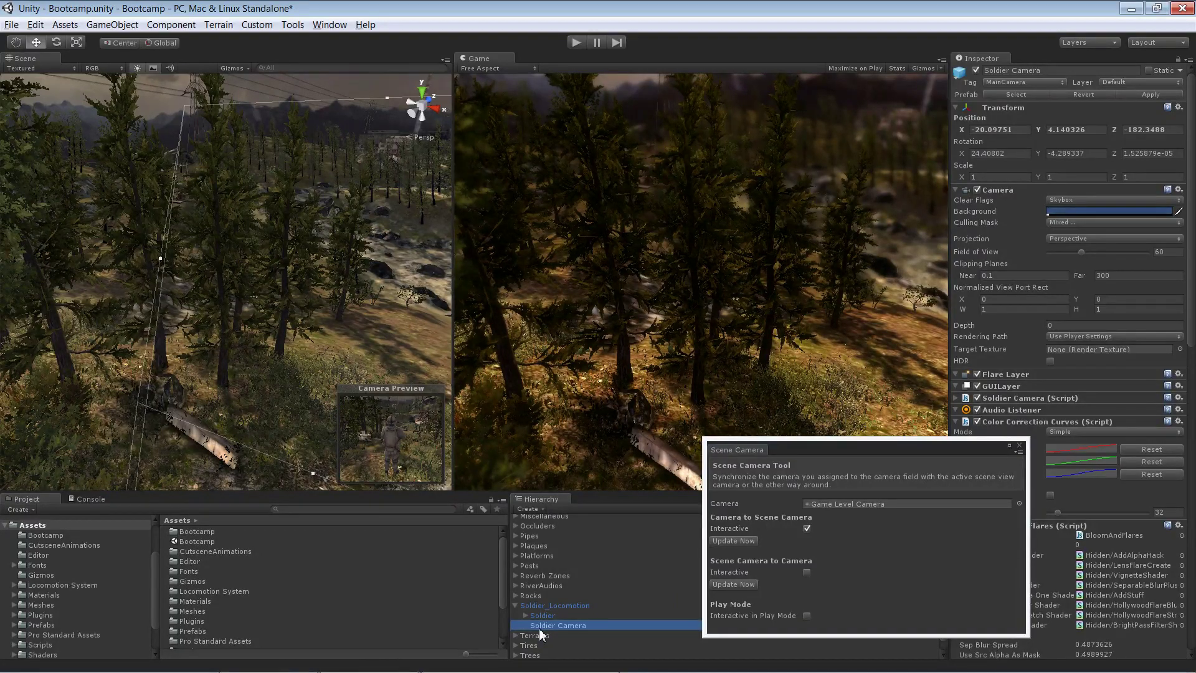
click(515, 605)
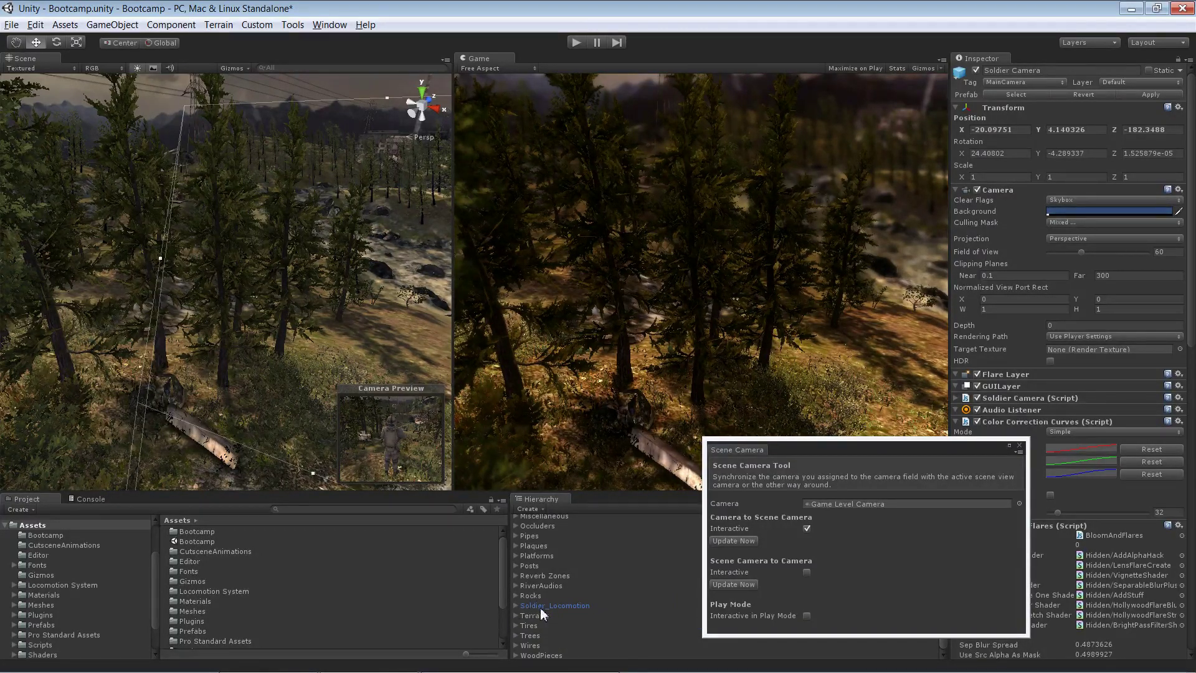
Step: Frame platform_medium_a beneath the power pylon and bring the Game Level Camera close to its stairs and danger sign
alt+middle_drag(240, 147, 301, 226)
alt+drag(288, 183, 229, 225)
click(189, 243)
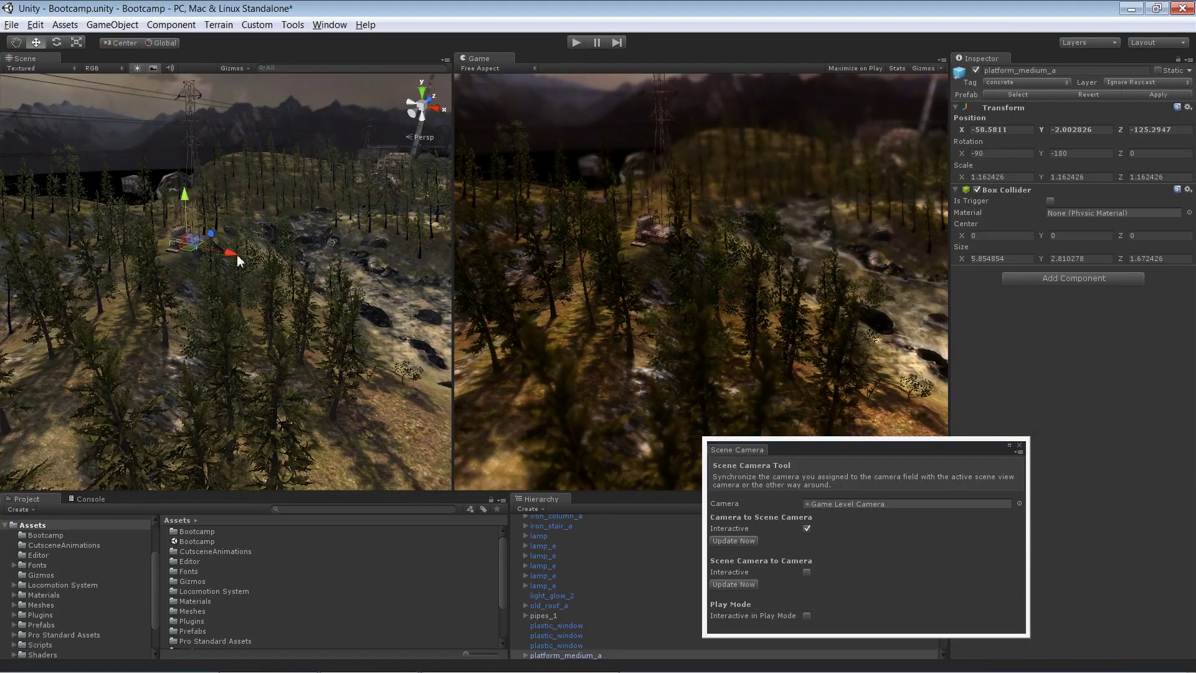
key(f)
alt+drag(230, 342, 237, 294)
alt+right_drag(237, 294, 268, 39)
alt+drag(211, 299, 274, 253)
alt+middle_drag(298, 231, 312, 255)
alt+drag(312, 255, 305, 339)
alt+middle_drag(310, 340, 299, 348)
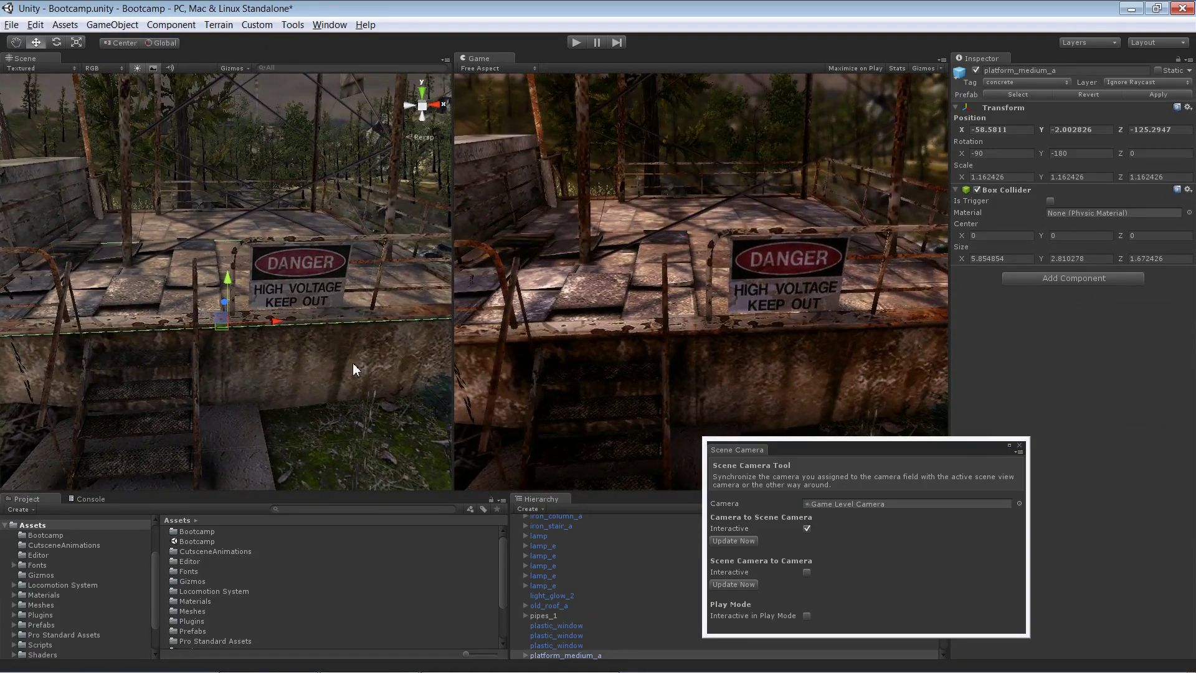
Step: Select the platform's concrete mesh and inspect the Specular Color of its buildings_a material without changing it
click(353, 365)
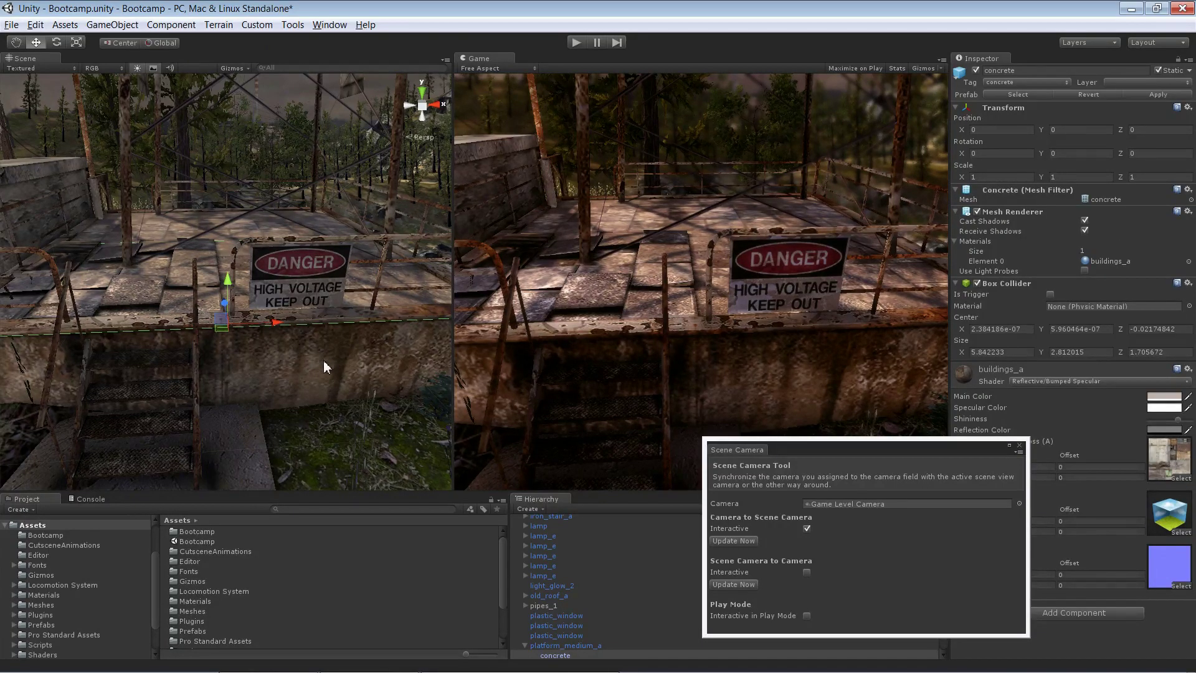
click(1175, 407)
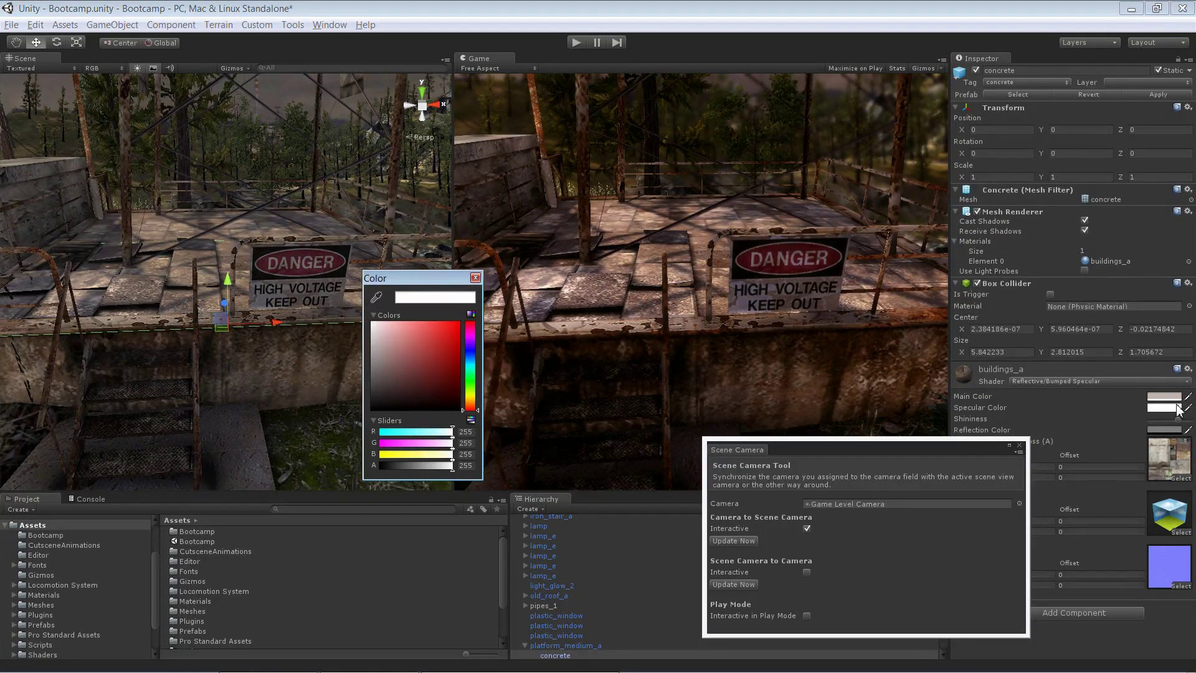
click(475, 277)
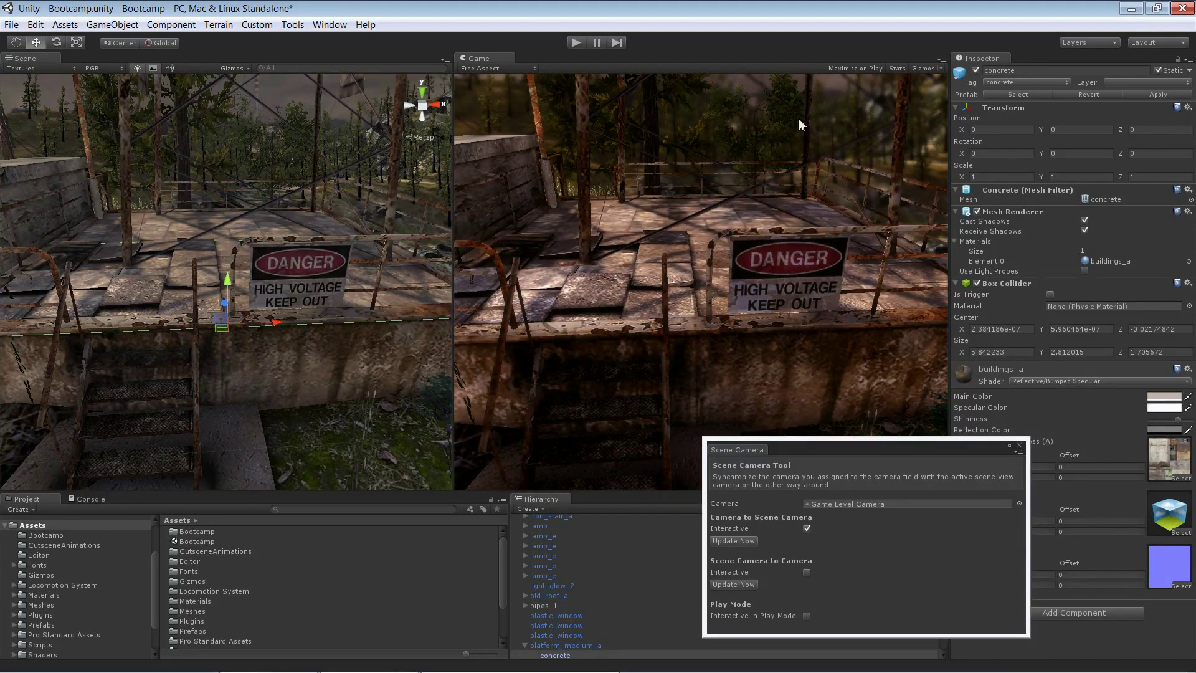